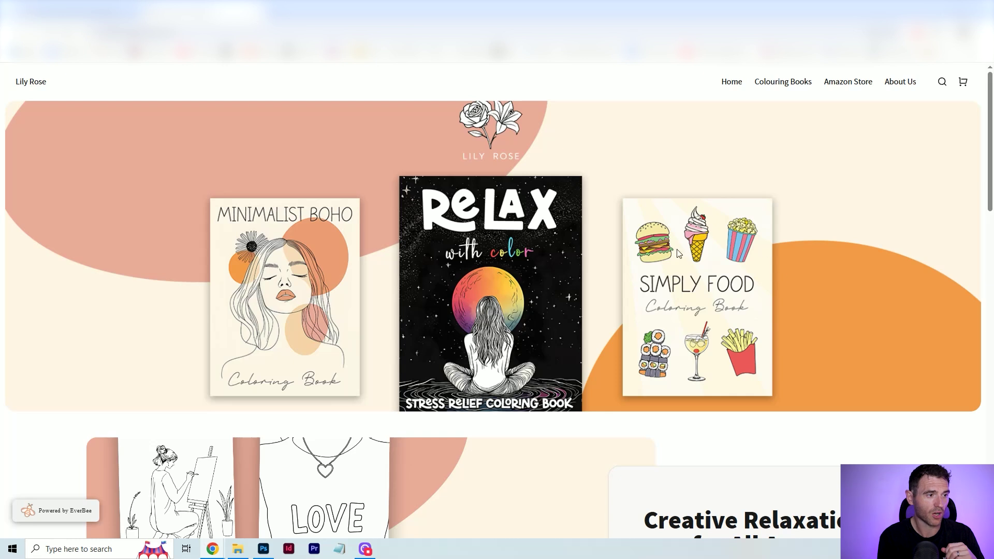
# Step: Browse the storefront home page, then open the Colouring Books collection listing Minimal Boho Colouring Book
pyautogui.scroll(-6, 825, 269)
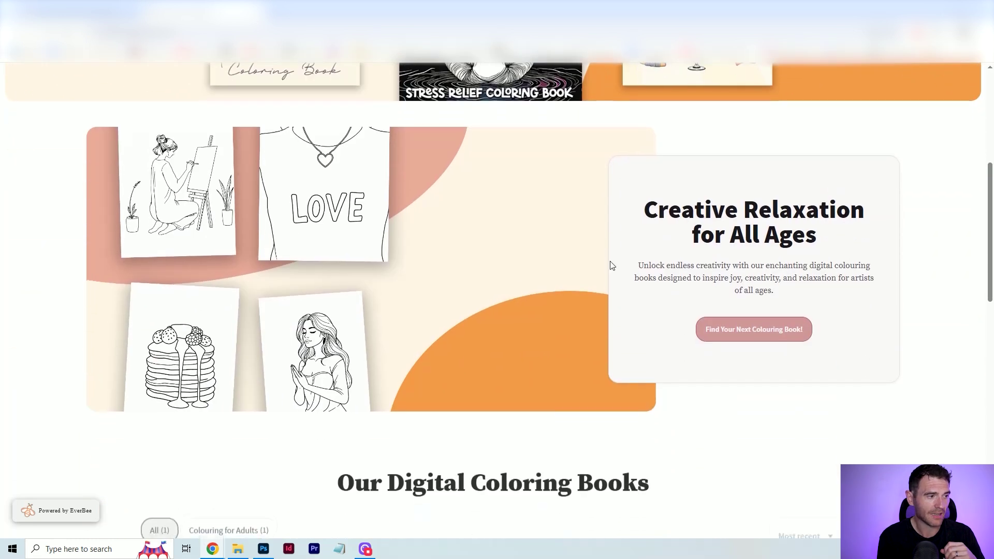
pyautogui.scroll(-6, 811, 300)
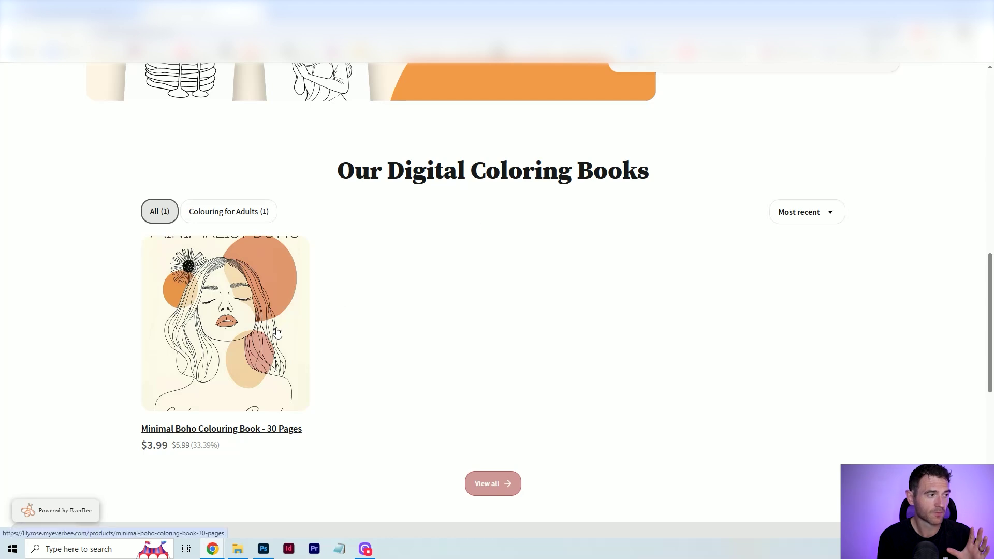
pyautogui.scroll(-7, 815, 259)
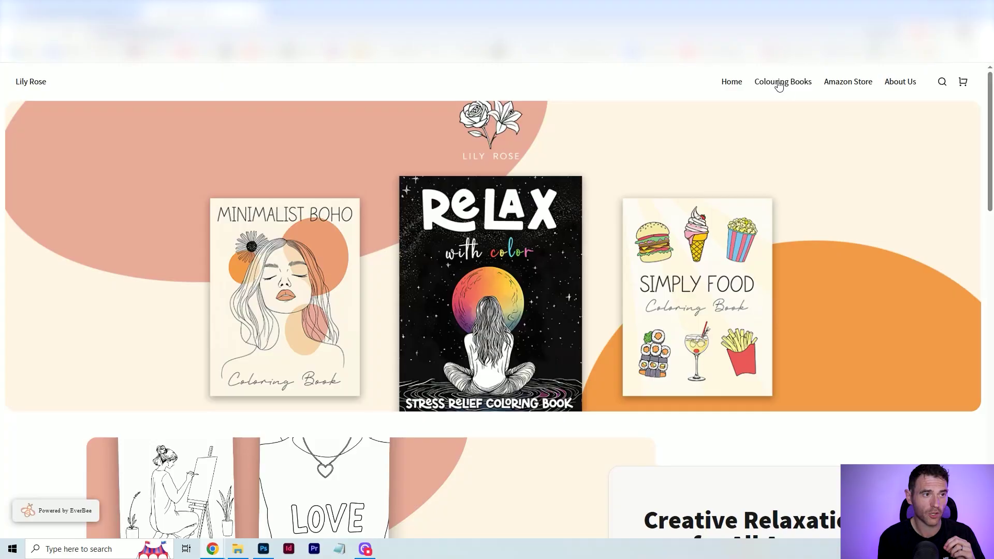
pyautogui.click(779, 83)
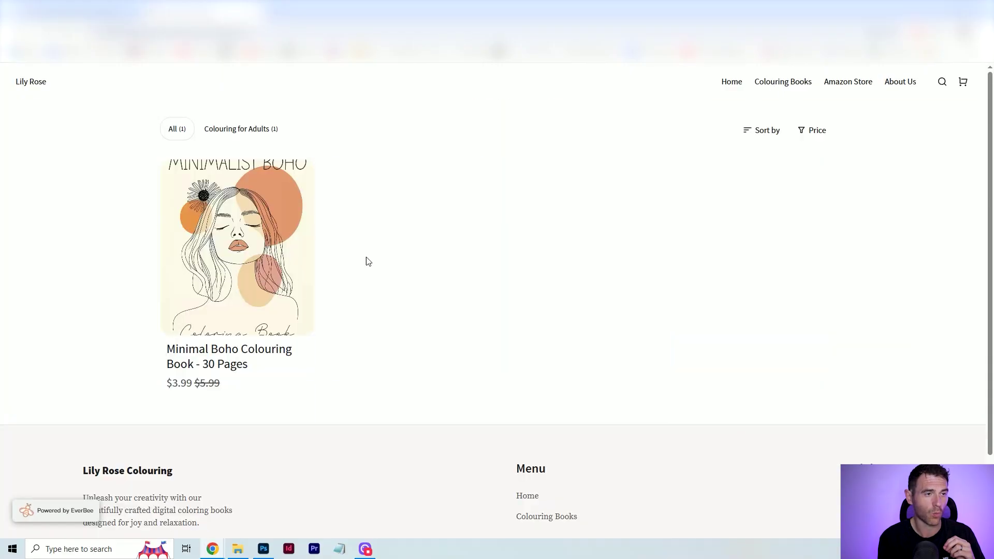
# Step: Visit the shop's Amazon store page and the Refund Policy page
pyautogui.click(849, 91)
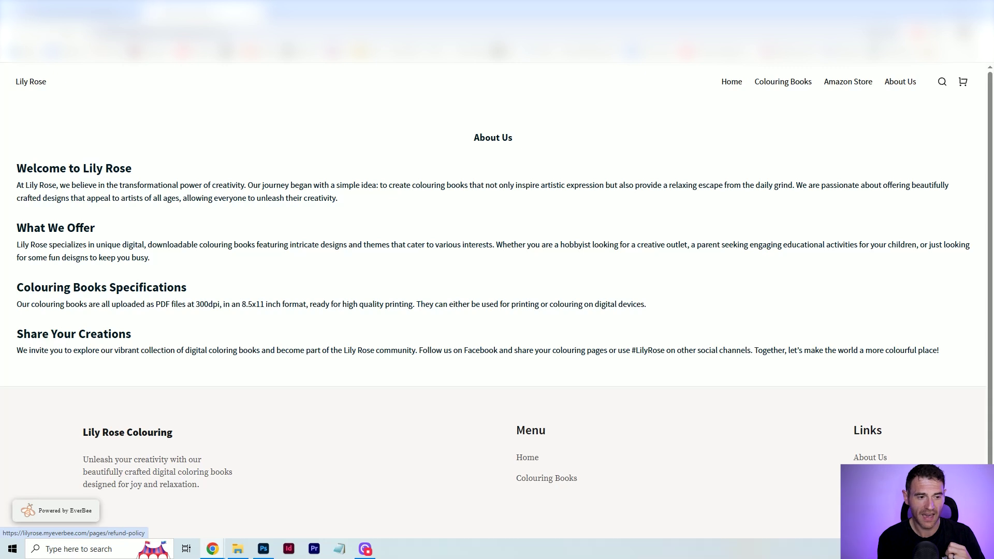
pyautogui.click(870, 478)
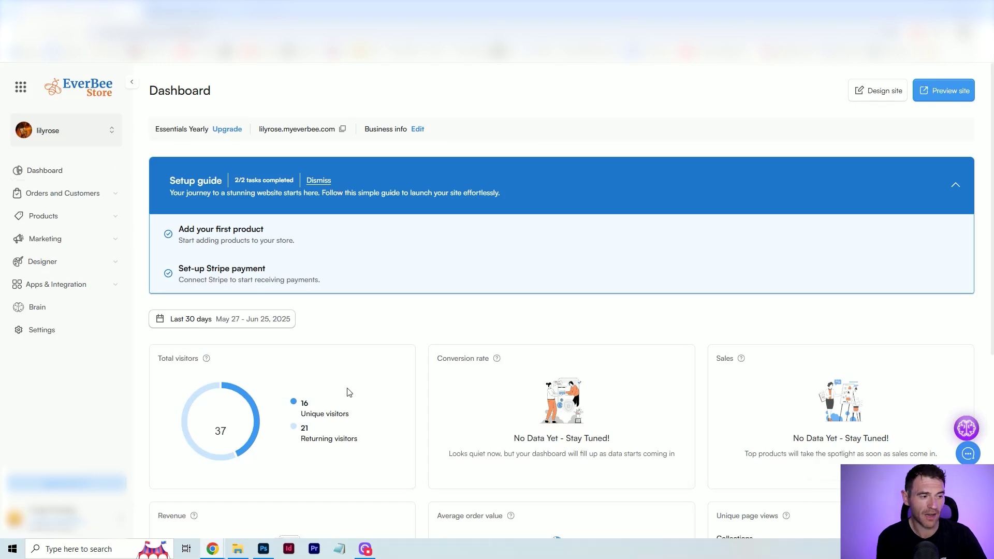
# Step: Go to the store's Products list and start adding a new product
pyautogui.scroll(-4, 347, 392)
pyautogui.scroll(2, 68, 193)
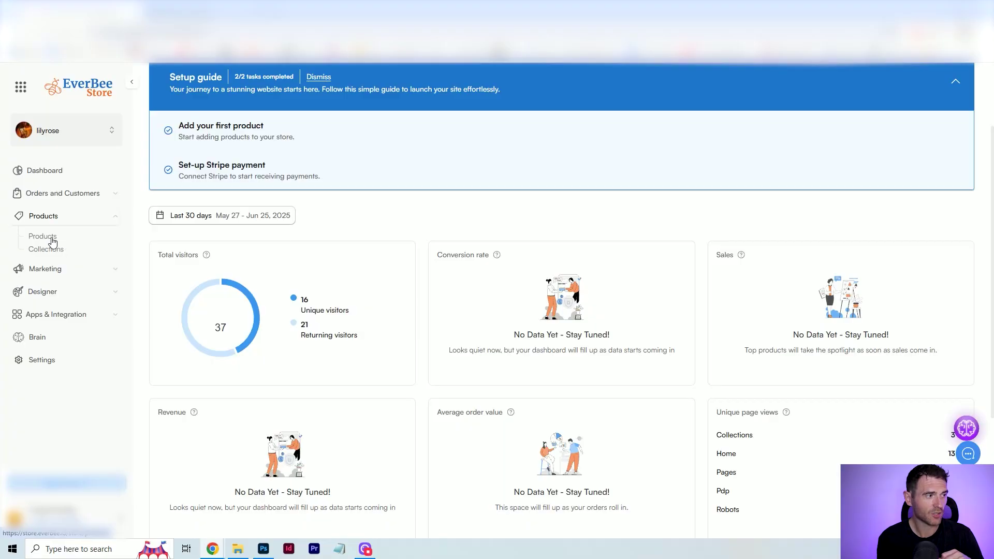
pyautogui.click(49, 240)
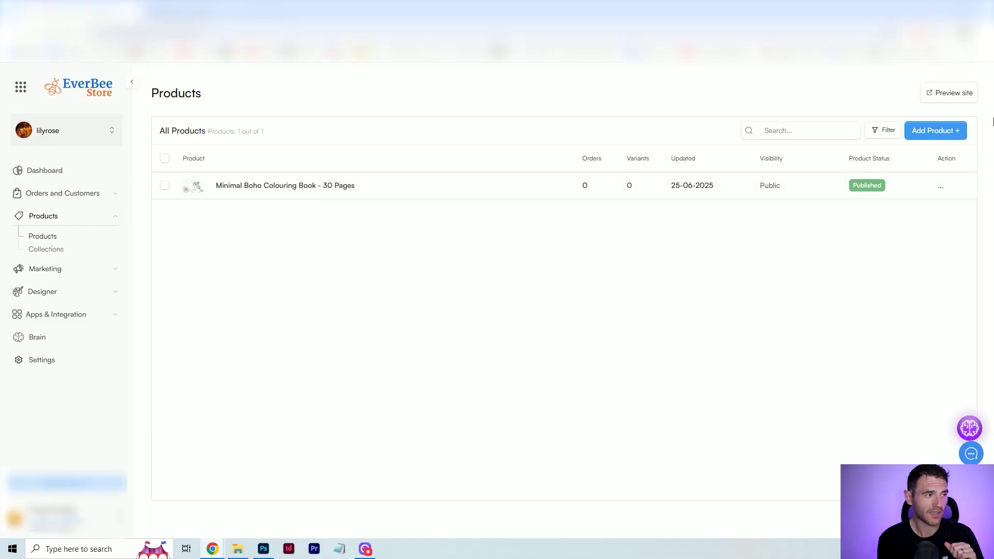
pyautogui.click(950, 133)
# Step: Title the product 'Simpky Food - 30 Colouring Pages', add a description, and enable file-based digital delivery
pyautogui.click(415, 159)
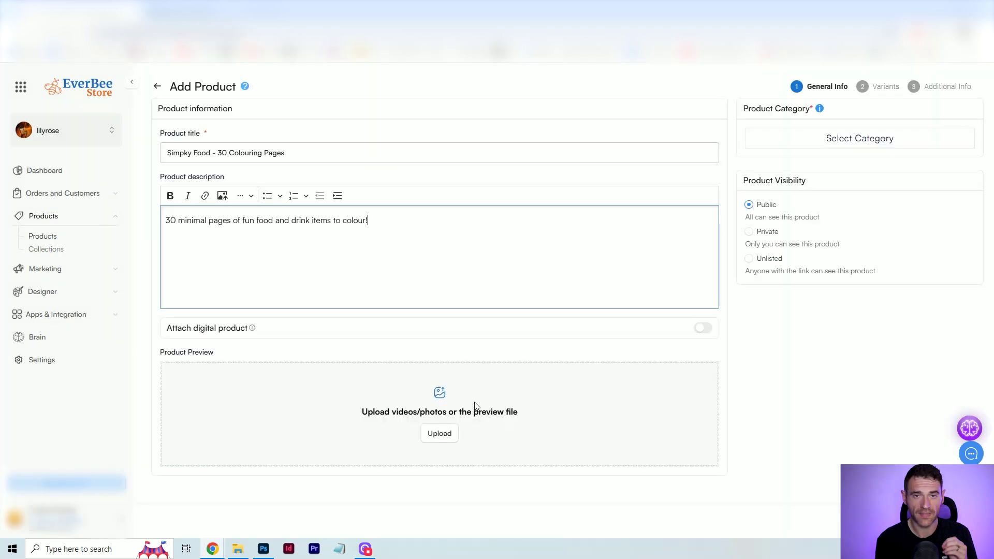
pyautogui.click(704, 329)
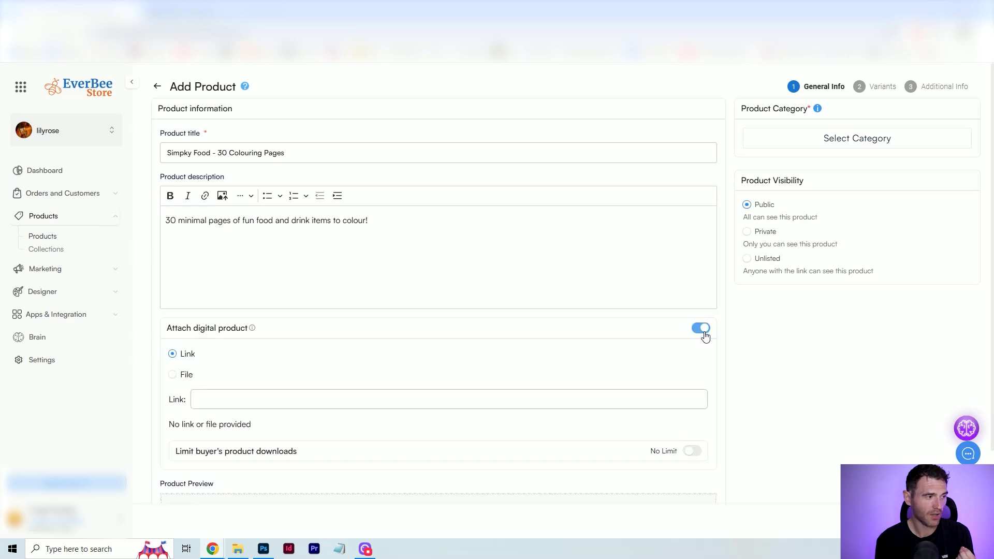
pyautogui.click(173, 376)
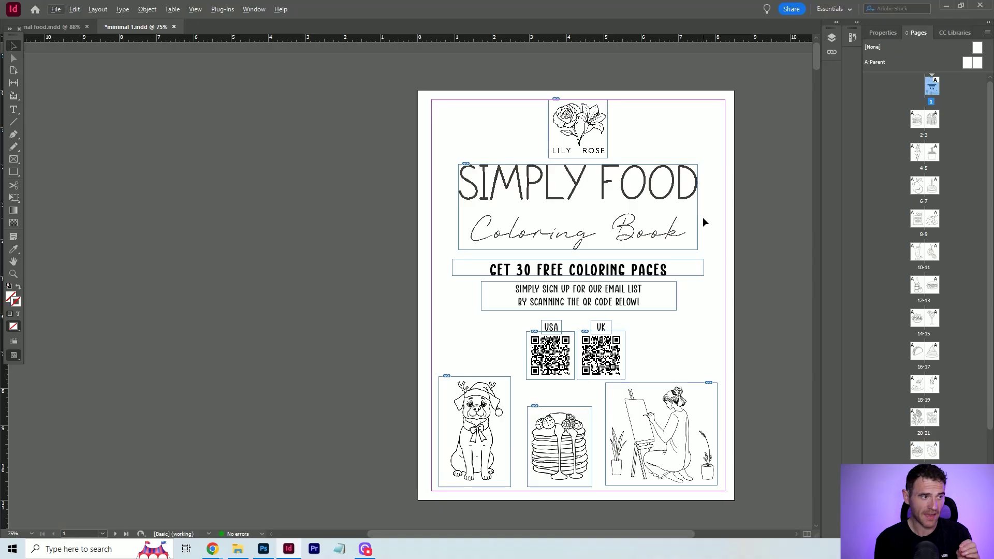
# Step: Review the Simply Food Coloring Book spreads in InDesign, return to page 1, and start File > Export
pyautogui.scroll(-3, 704, 219)
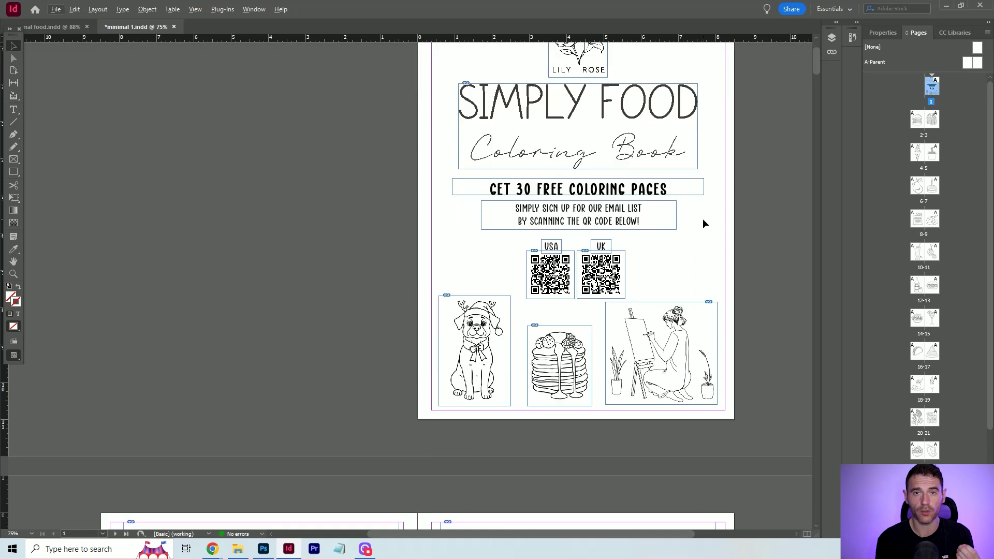
pyautogui.scroll(-15, 552, 176)
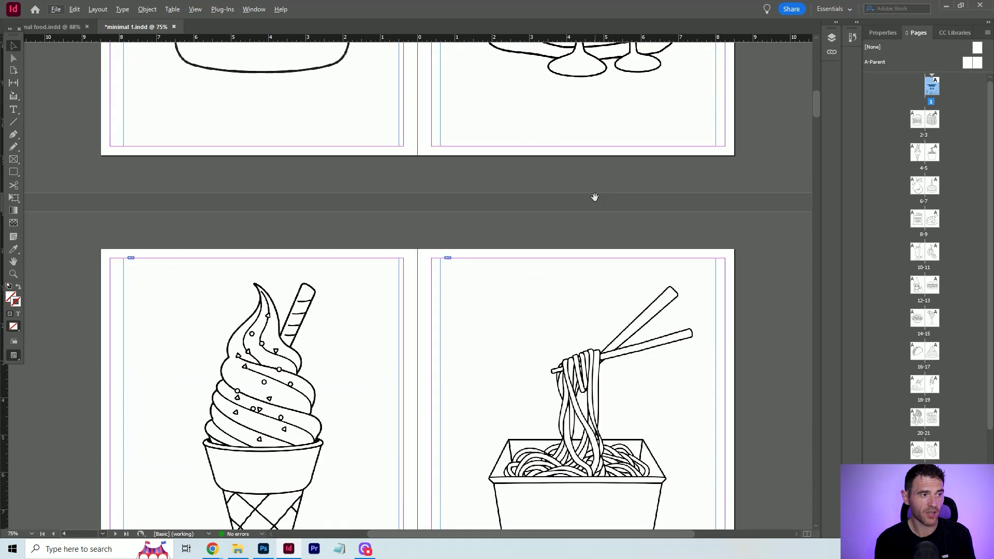
pyautogui.scroll(-10, 596, 202)
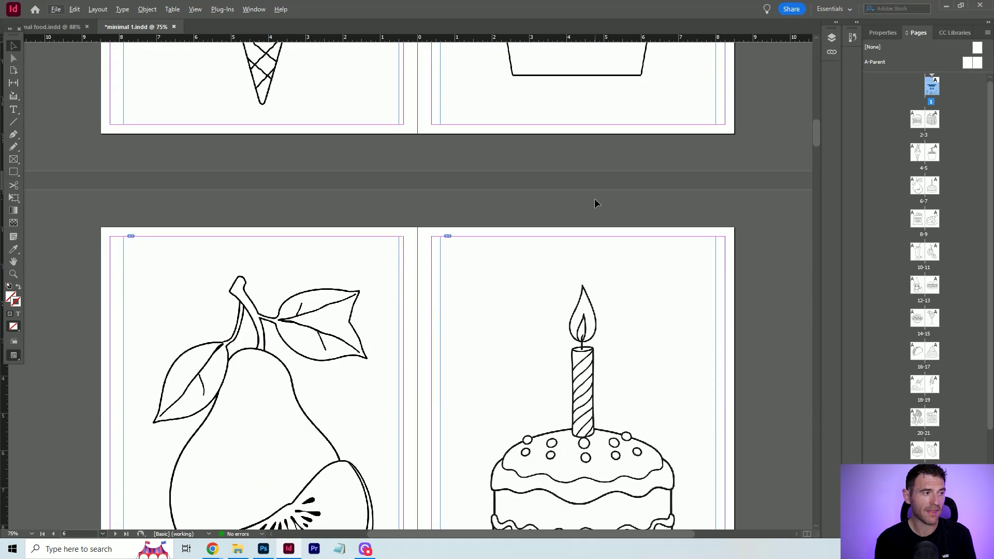
pyautogui.scroll(-17, 595, 202)
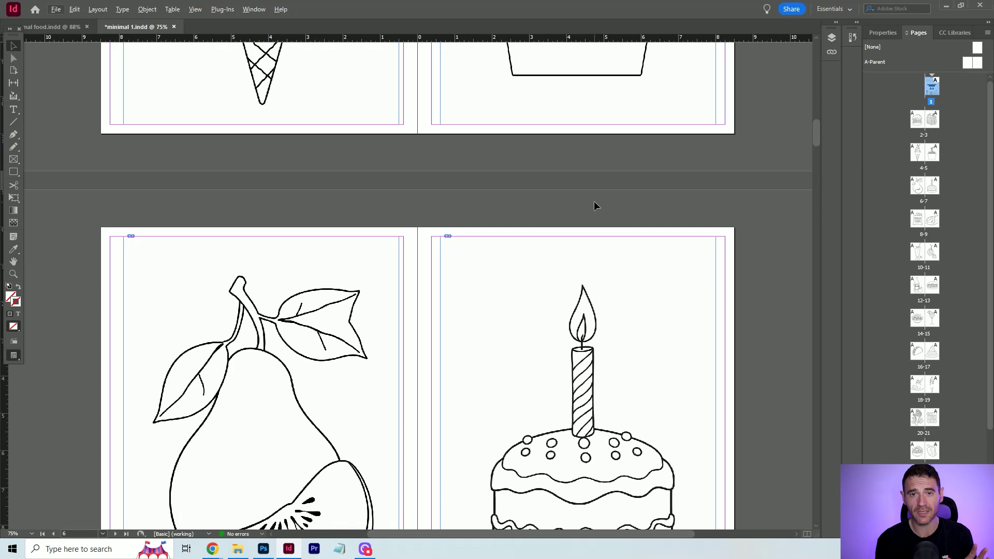
pyautogui.scroll(-20, 595, 207)
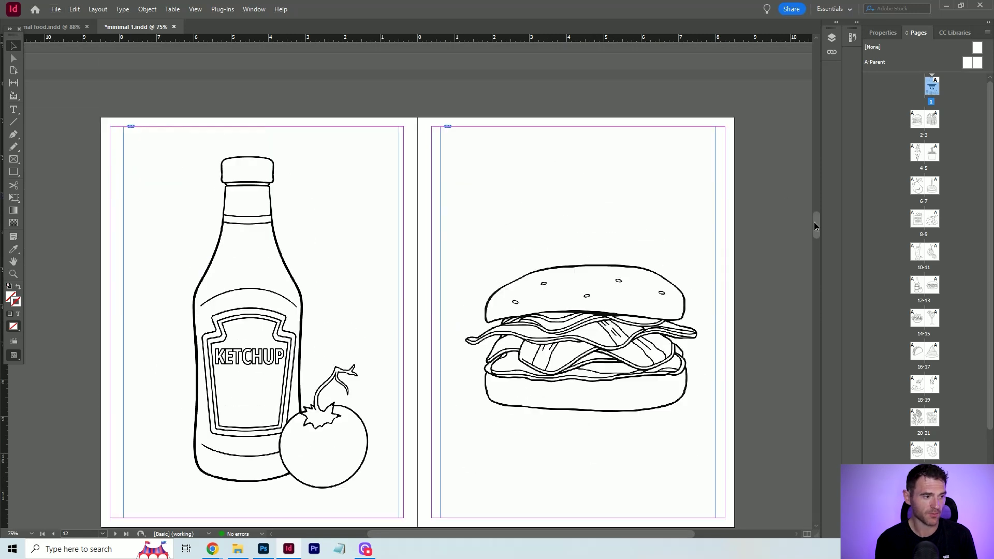
pyautogui.moveTo(815, 221); pyautogui.dragTo(800, 98)
pyautogui.scroll(15, 768, 175)
pyautogui.click(578, 215)
pyautogui.click(56, 9)
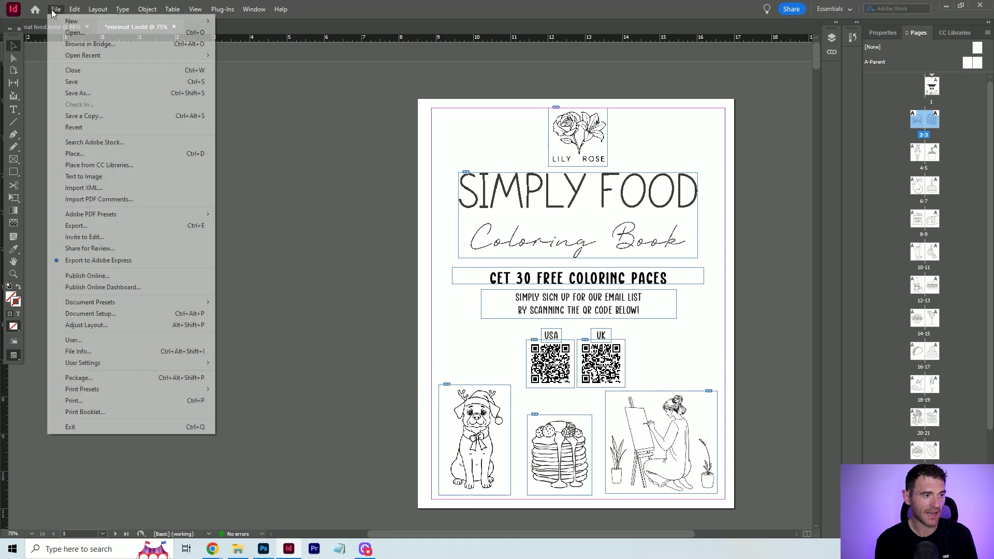
pyautogui.click(160, 227)
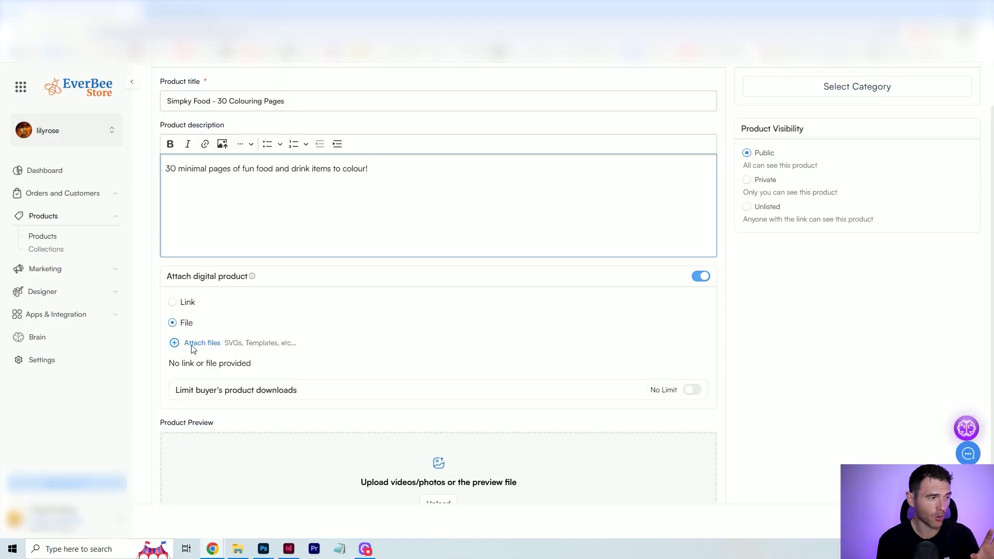
# Step: Attach Simply Food Lily Rose.pdf to the product, then search the category picker for 'Book'
pyautogui.click(190, 344)
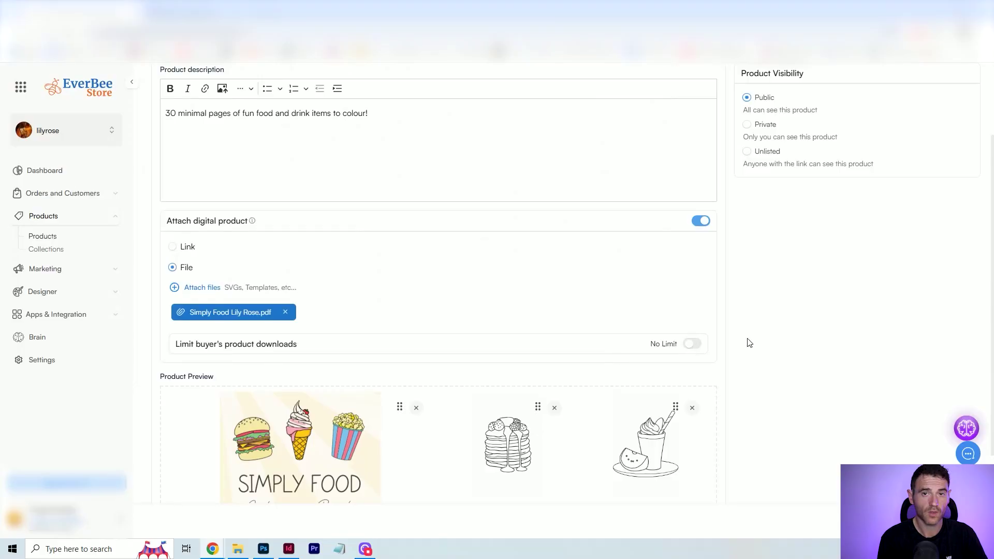
pyautogui.scroll(-3, 749, 342)
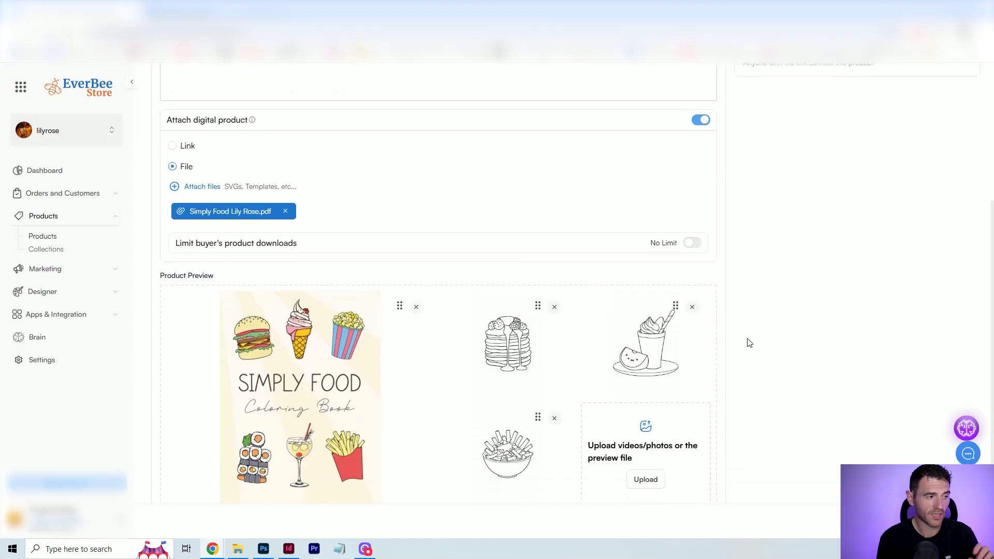
pyautogui.scroll(-1, 750, 343)
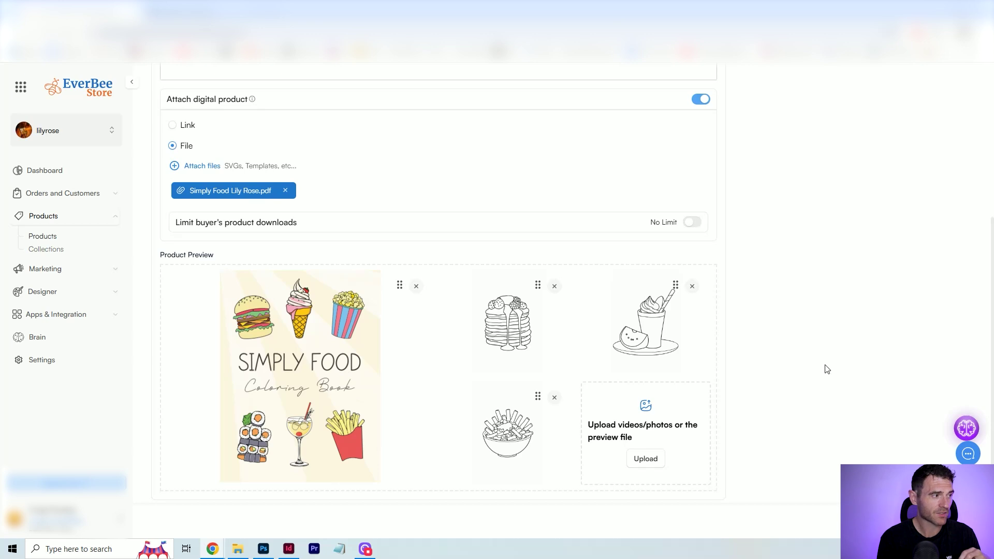
pyautogui.scroll(5, 834, 376)
pyautogui.click(857, 140)
pyautogui.write('Book')
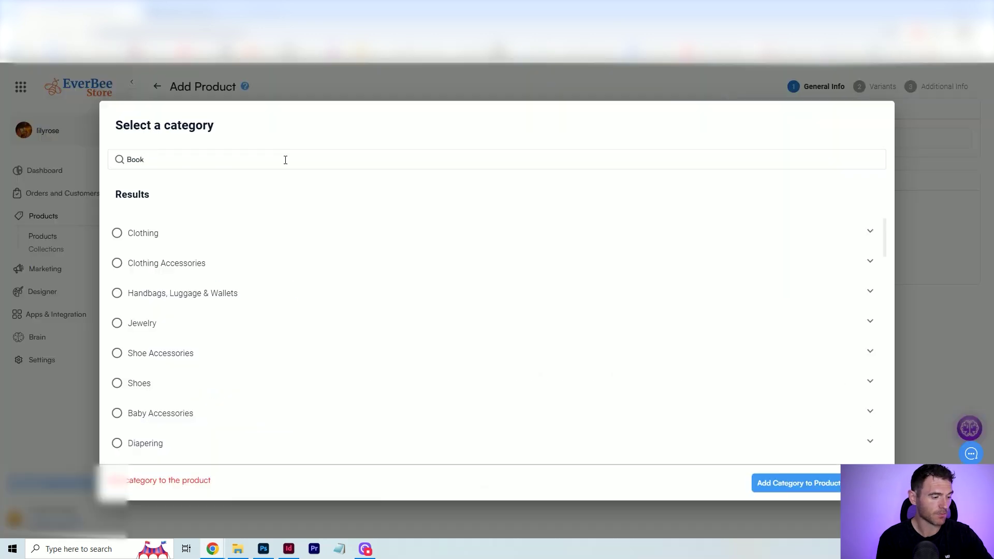
# Step: Assign the Books category to the product
pyautogui.click(148, 357)
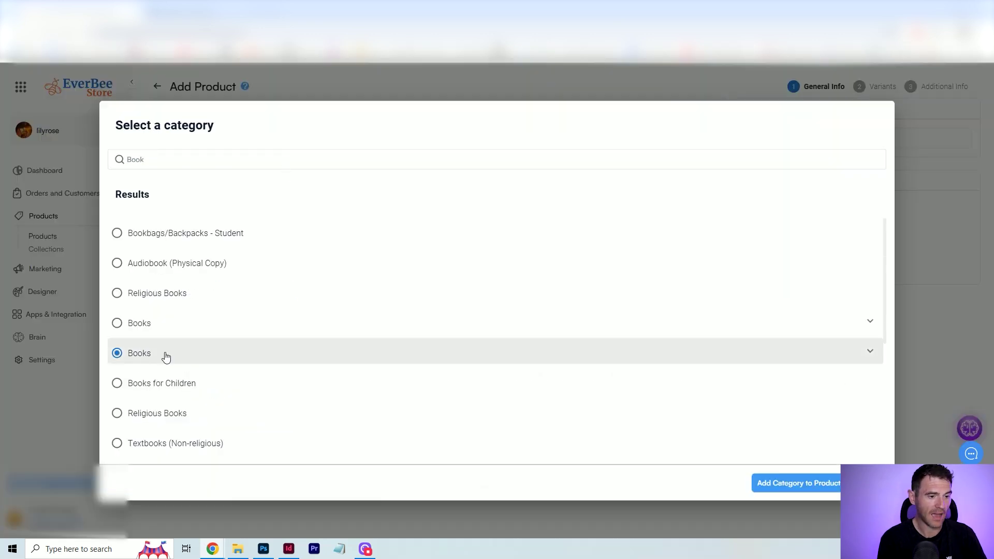
pyautogui.scroll(-2, 466, 404)
pyautogui.click(819, 482)
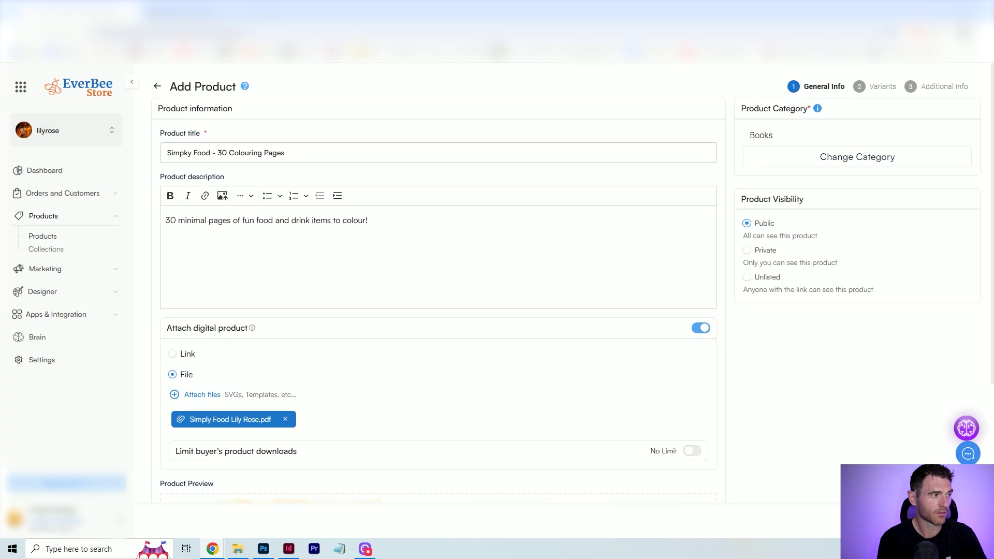
# Step: Set the current price to $3.99 and the previous price to $5.99
pyautogui.click(262, 148)
pyautogui.write('3.99')
pyautogui.click(419, 150)
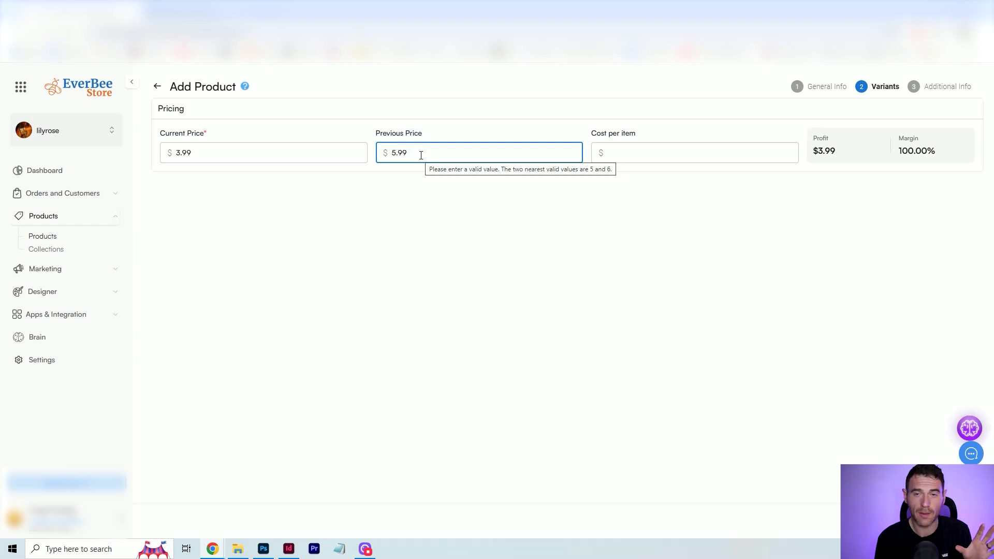
# Step: Move past the cost per item field and continue to the Additional Info step
pyautogui.click(619, 154)
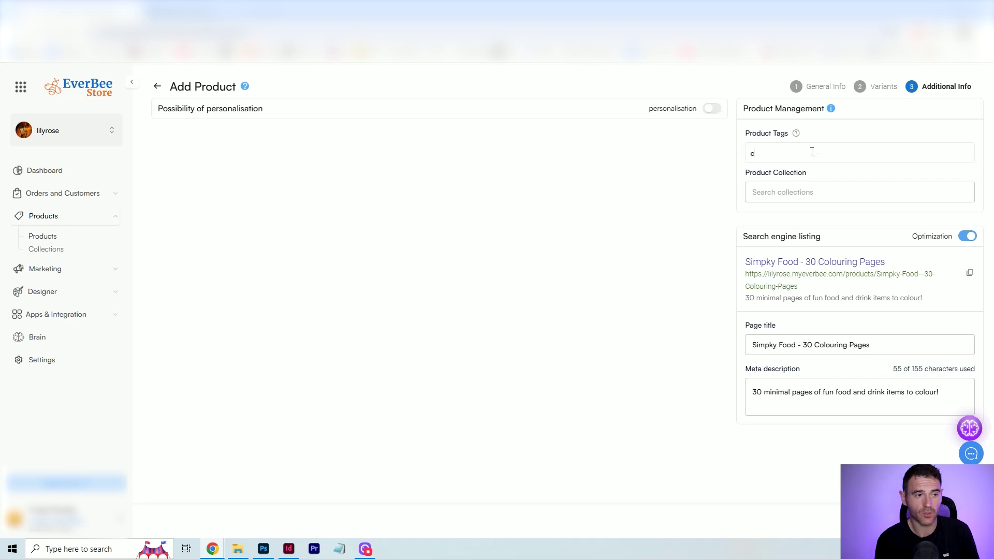
# Step: Add the product tags 'coloring book' and 'food coloring book'
pyautogui.press('Return')
pyautogui.write('food coloring book')
pyautogui.press('Return')
# Step: Put the product in the Colouring for Adults and Colouring for Kids collections, then view the storefront
pyautogui.click(839, 199)
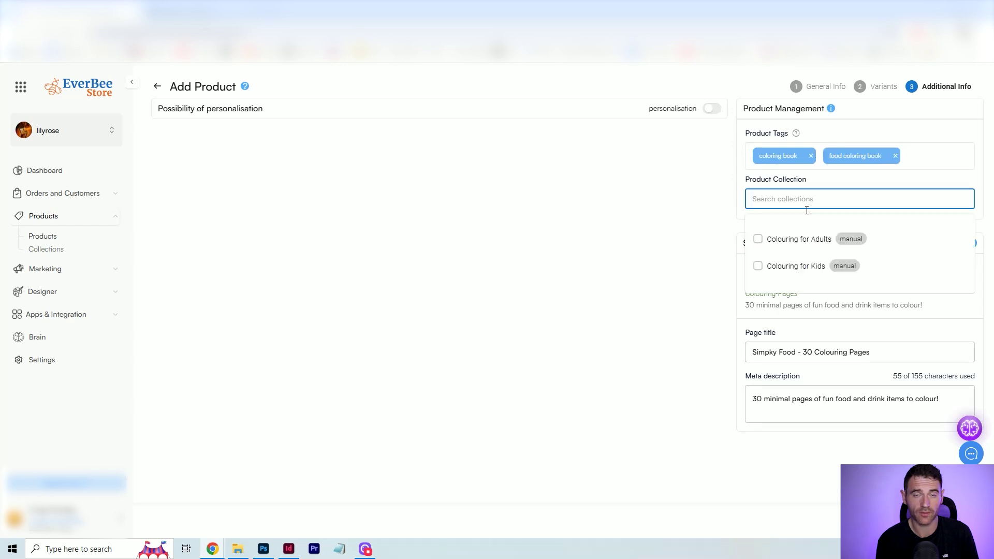
pyautogui.click(813, 241)
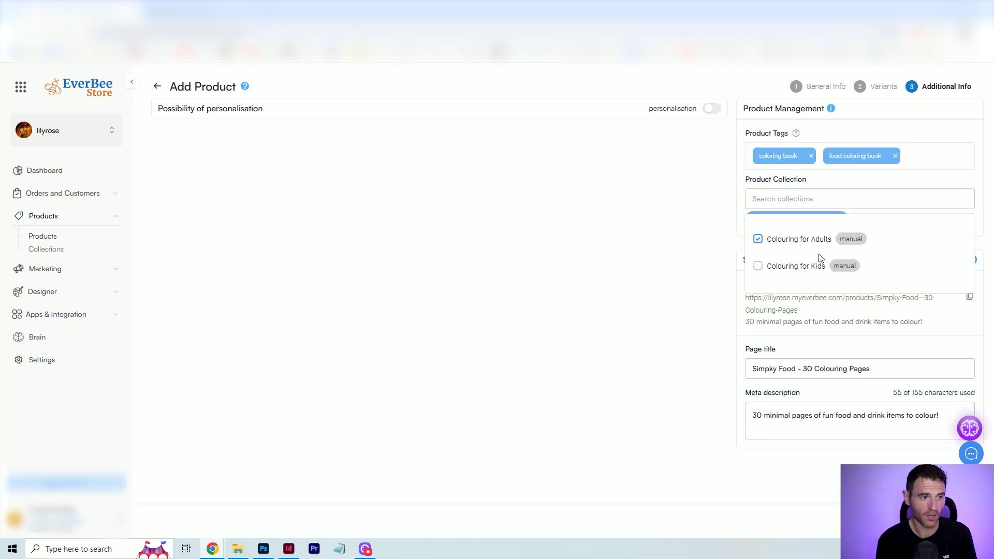
pyautogui.click(792, 268)
pyautogui.click(691, 280)
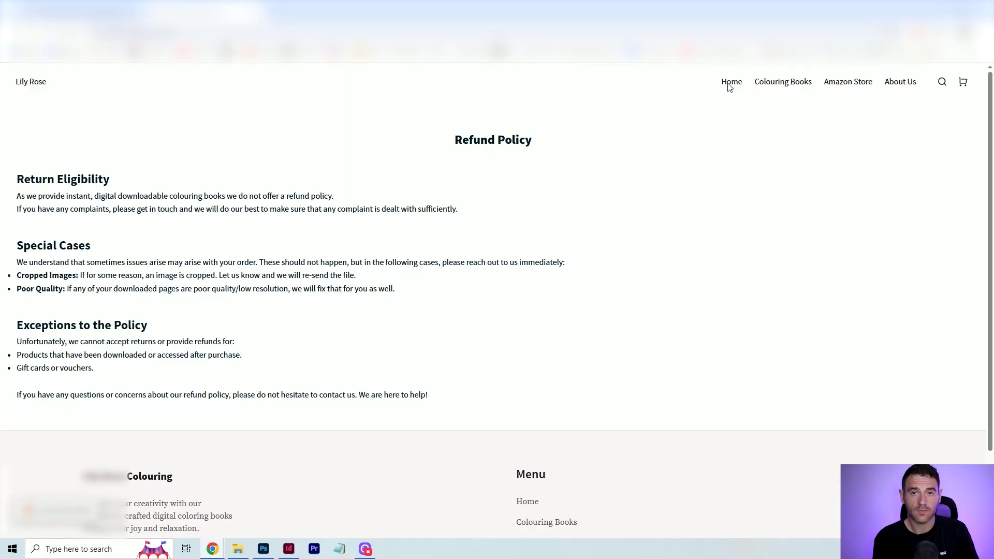
pyautogui.click(731, 83)
# Step: Open Simply Food - 30 Colouring Pages, browse its preview images, and add it to the cart at $3.99
pyautogui.scroll(-13, 727, 133)
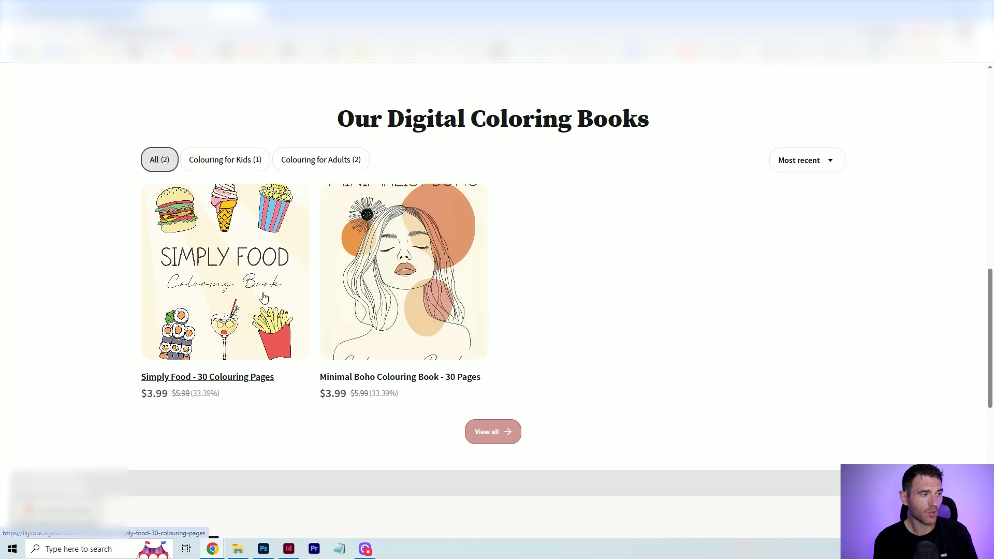
pyautogui.click(234, 376)
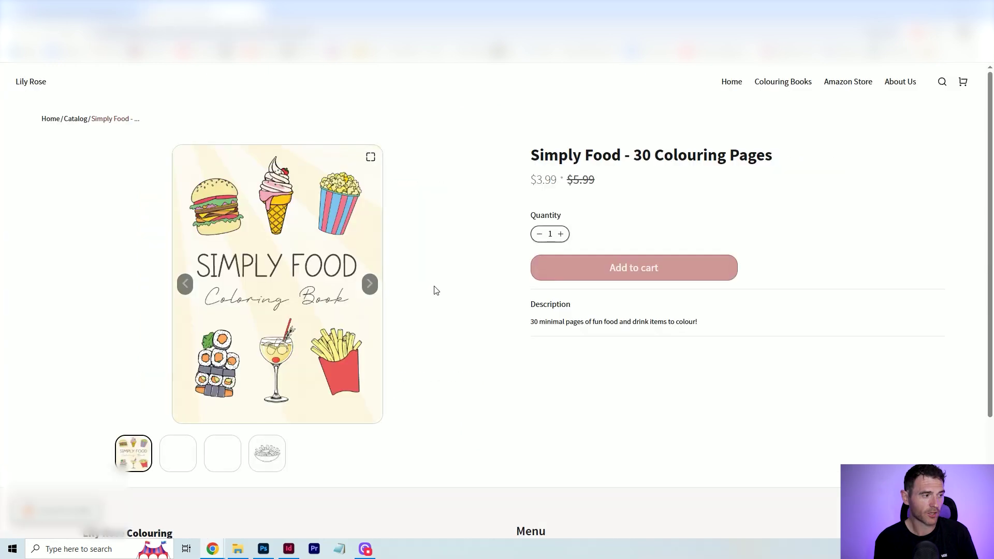
pyautogui.click(371, 284)
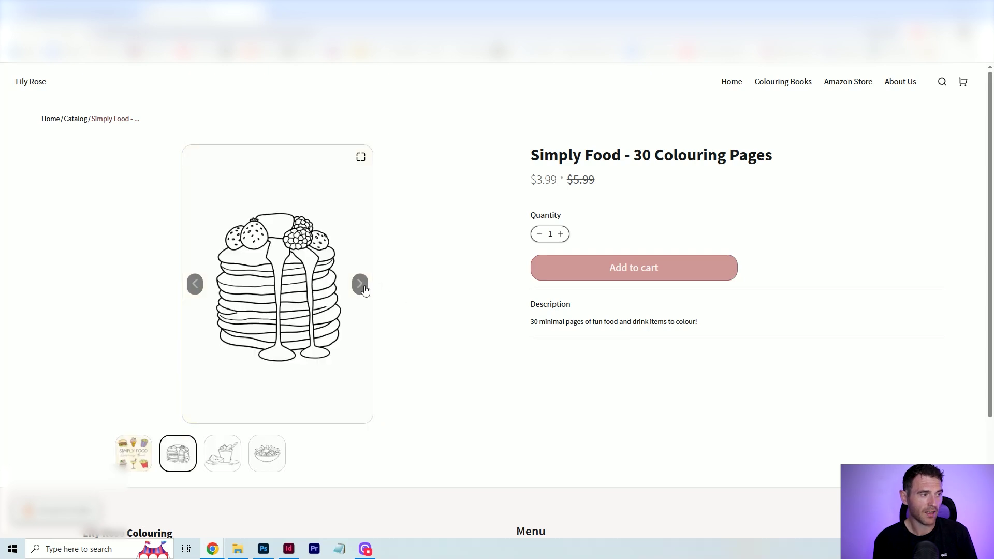
pyautogui.click(365, 290)
pyautogui.click(364, 288)
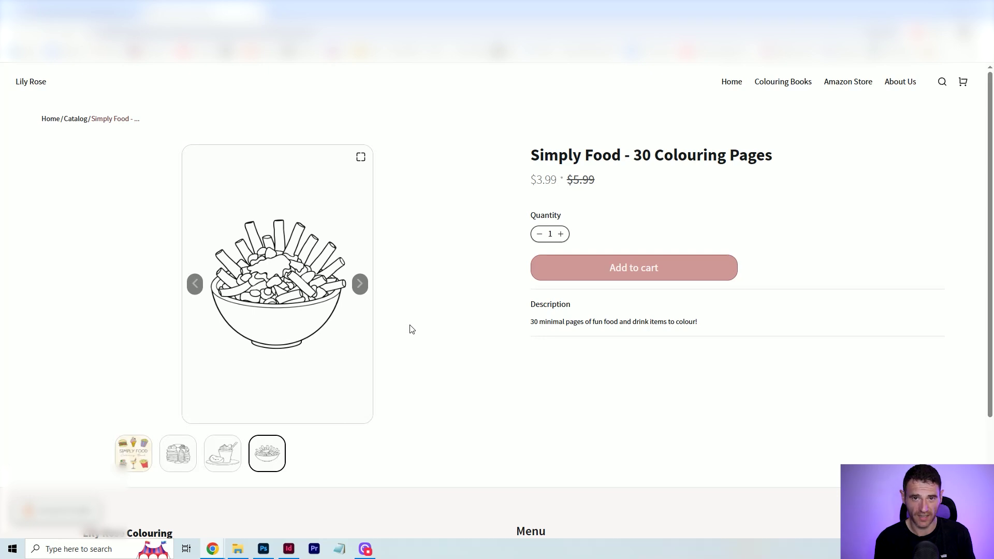
pyautogui.click(661, 270)
pyautogui.click(965, 81)
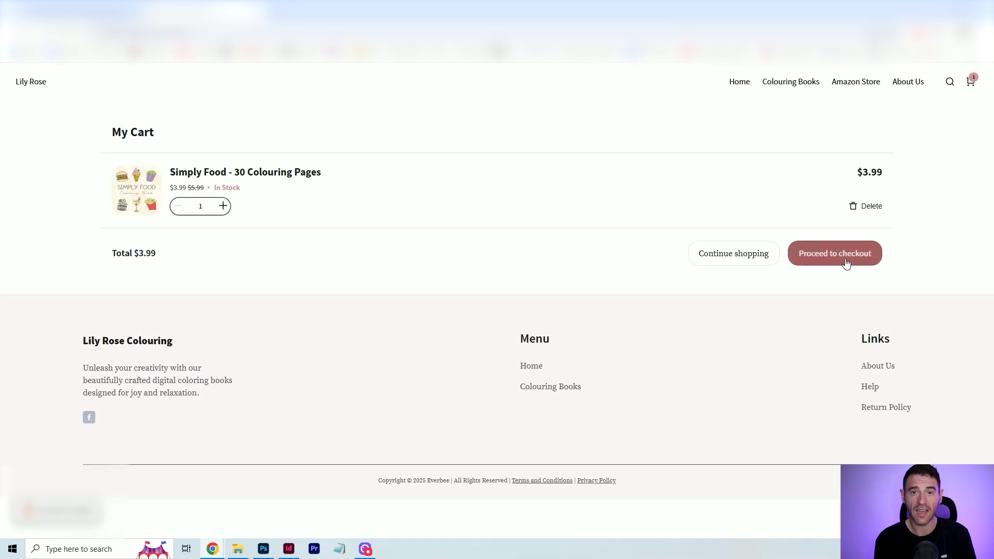
# Step: Review the cart's checkout order form, then return to the Dashboard and highlight the completed Stripe payment task
pyautogui.click(847, 261)
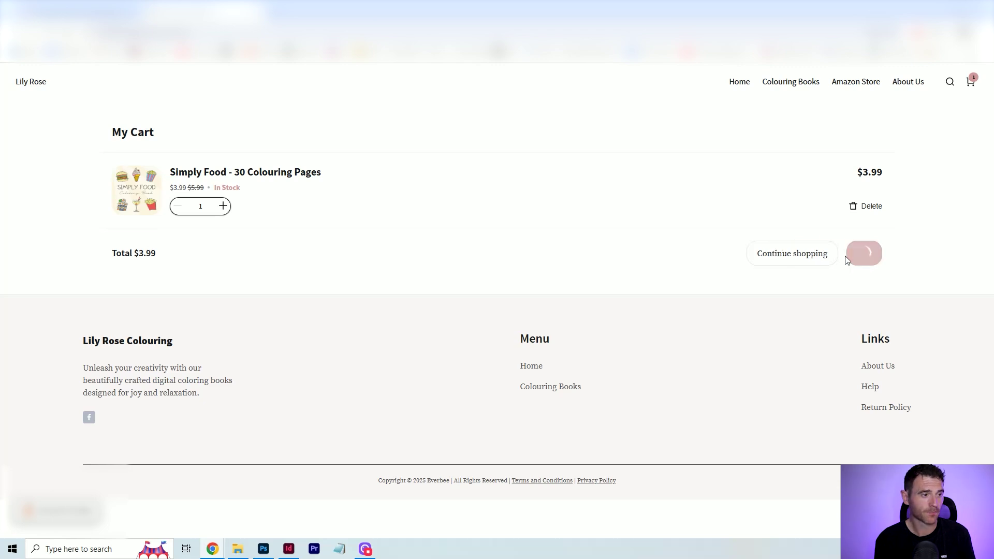
pyautogui.click(750, 234)
pyautogui.scroll(-2, 524, 260)
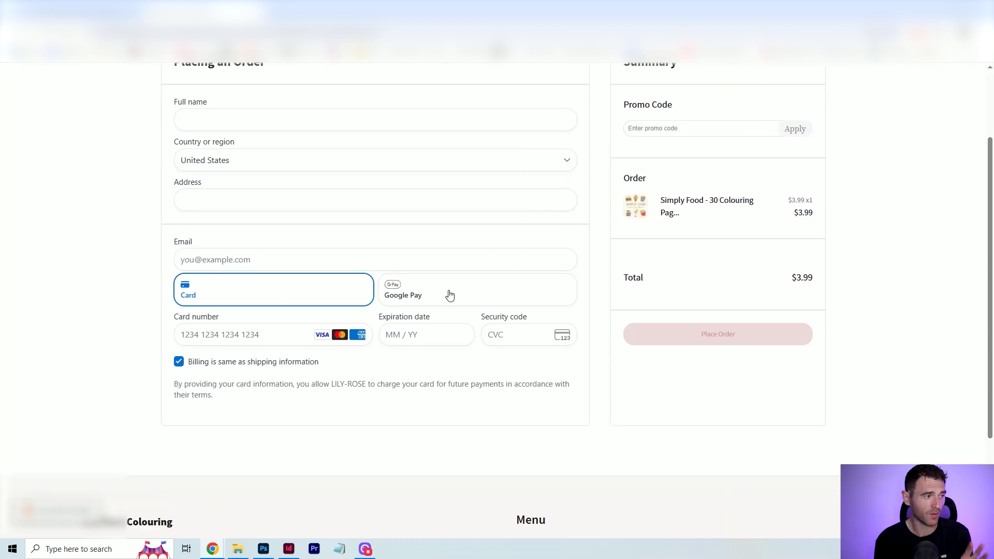
pyautogui.scroll(2, 451, 293)
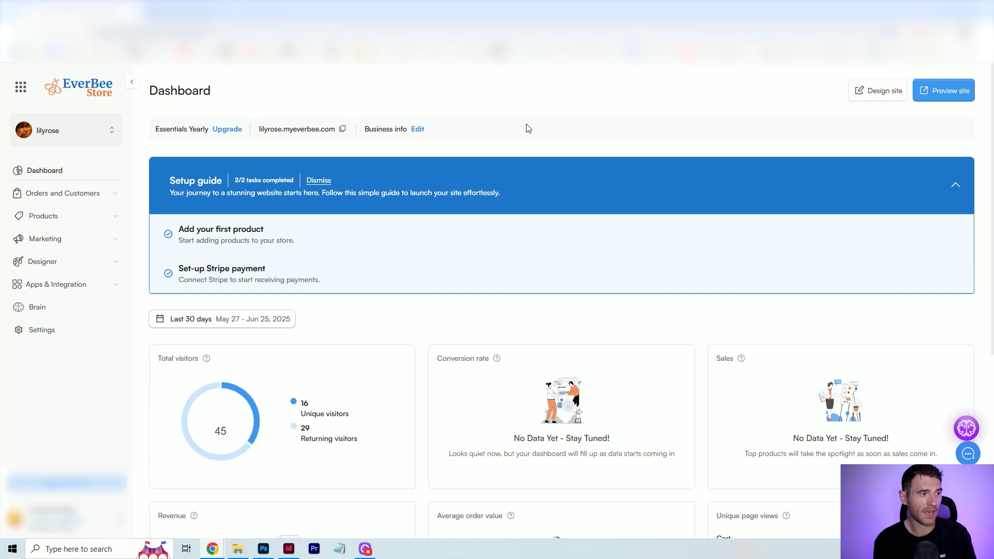
pyautogui.tripleClick(265, 269)
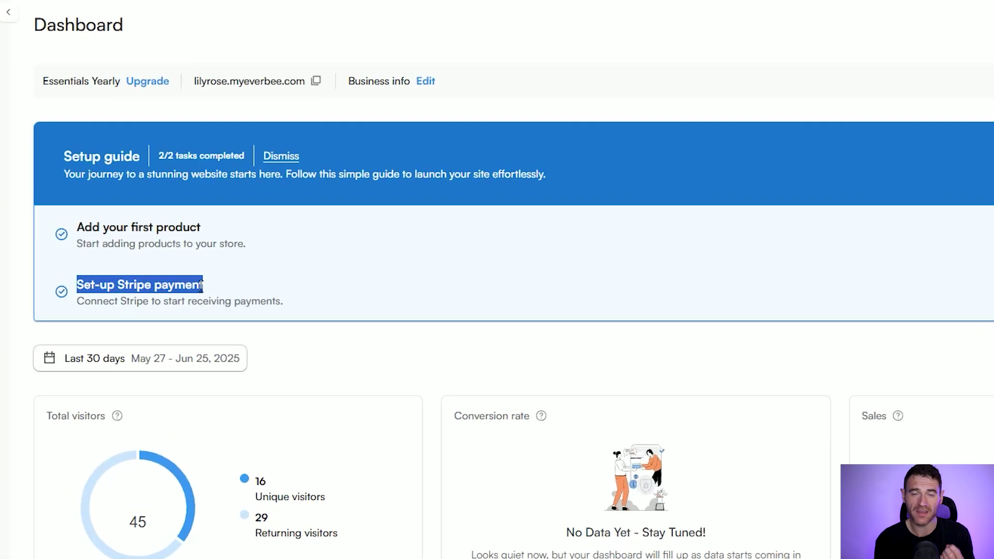
pyautogui.click(202, 285)
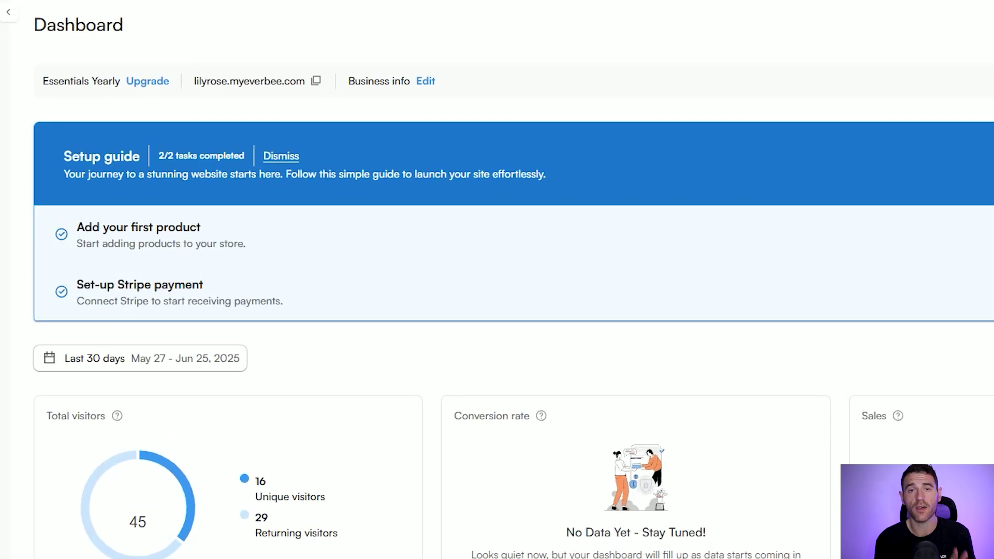